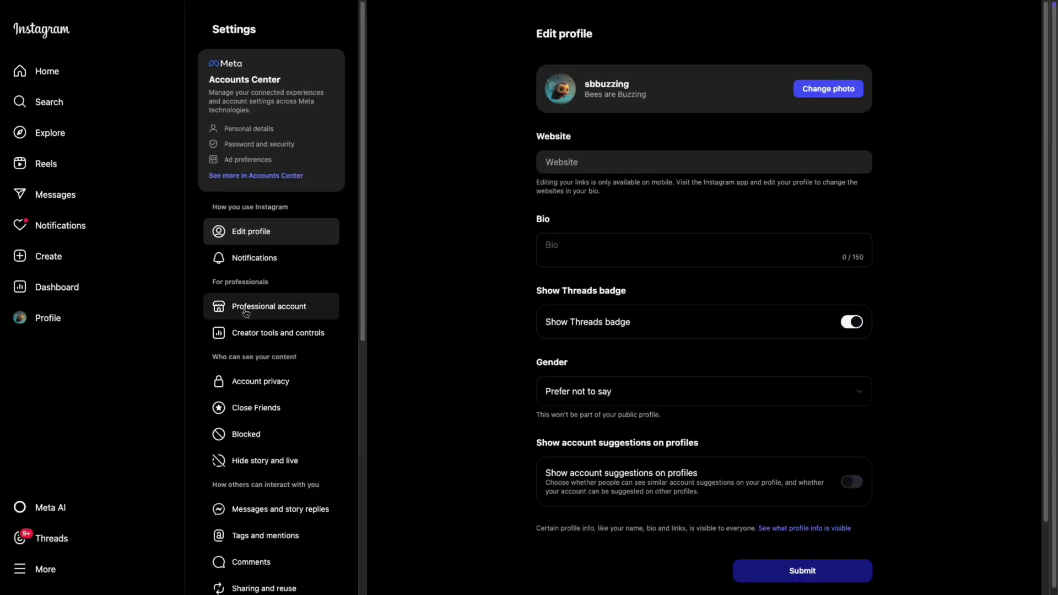
Go to Instagram's Professional account settings and its Creator tools and controls page
click(246, 312)
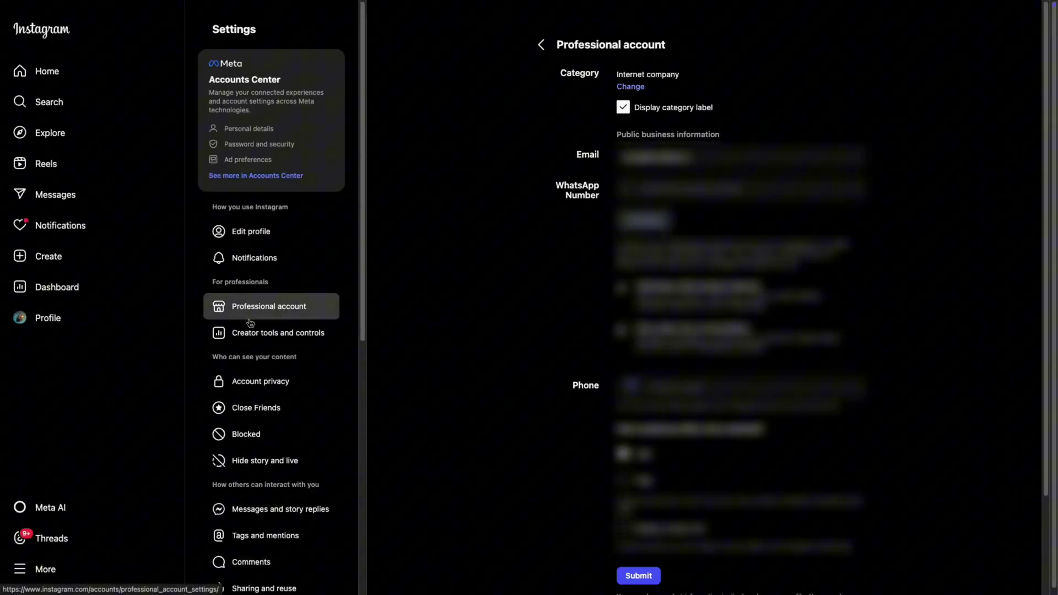
click(251, 333)
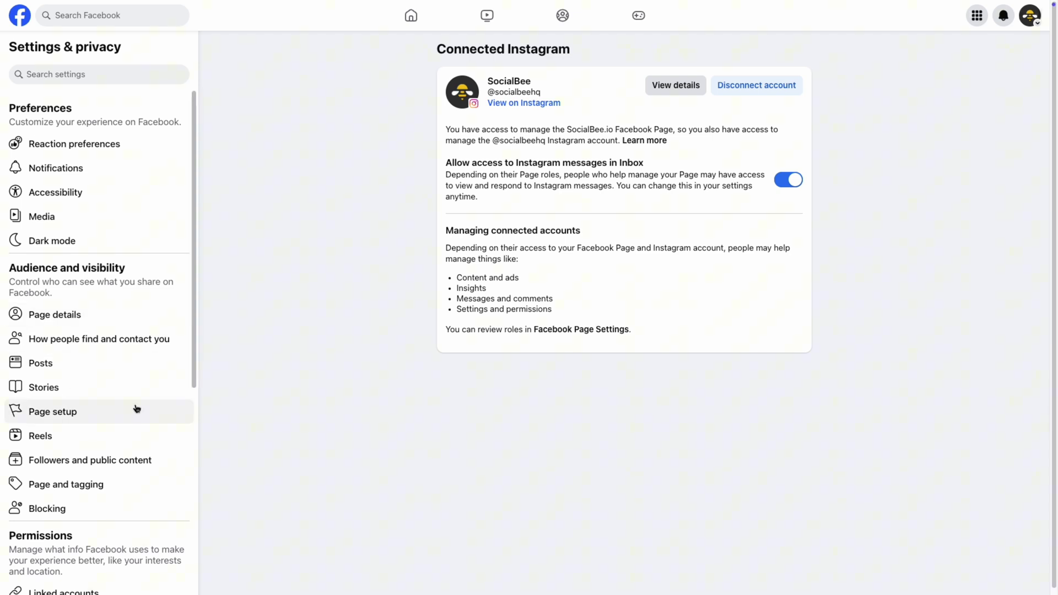
Review the Instagram account under Facebook's Linked accounts, then return to the SocialBee home dashboard
scroll(138, 407, down, 2)
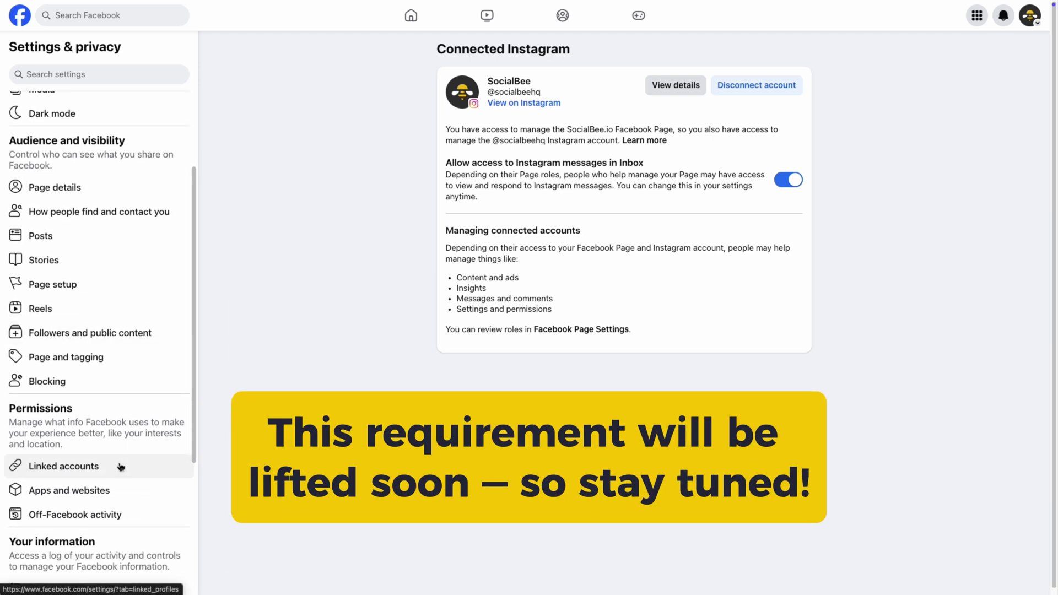
click(121, 467)
click(591, 83)
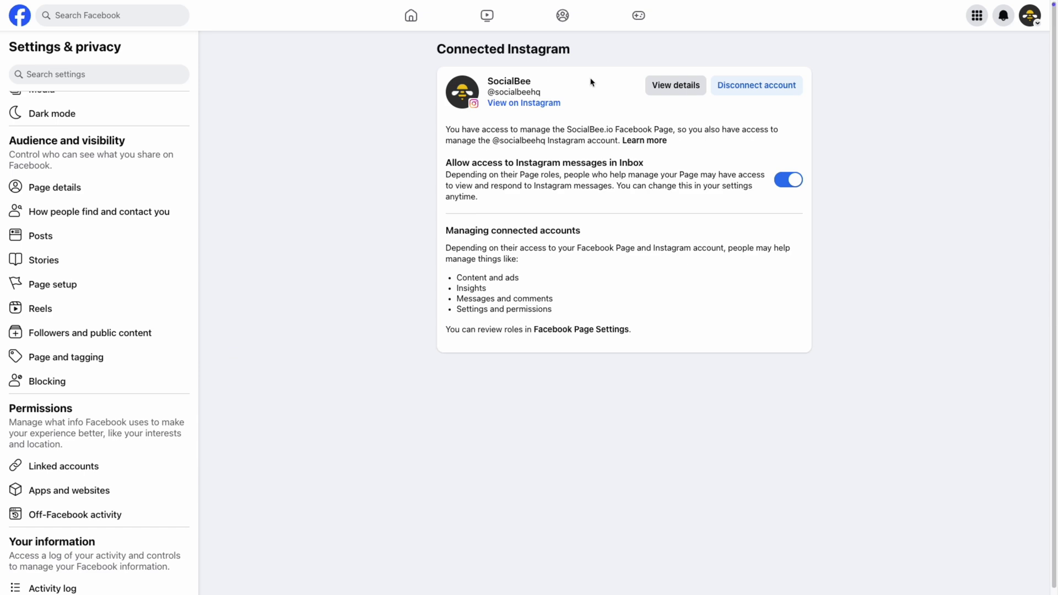
mouse_move(550, 6)
click(79, 23)
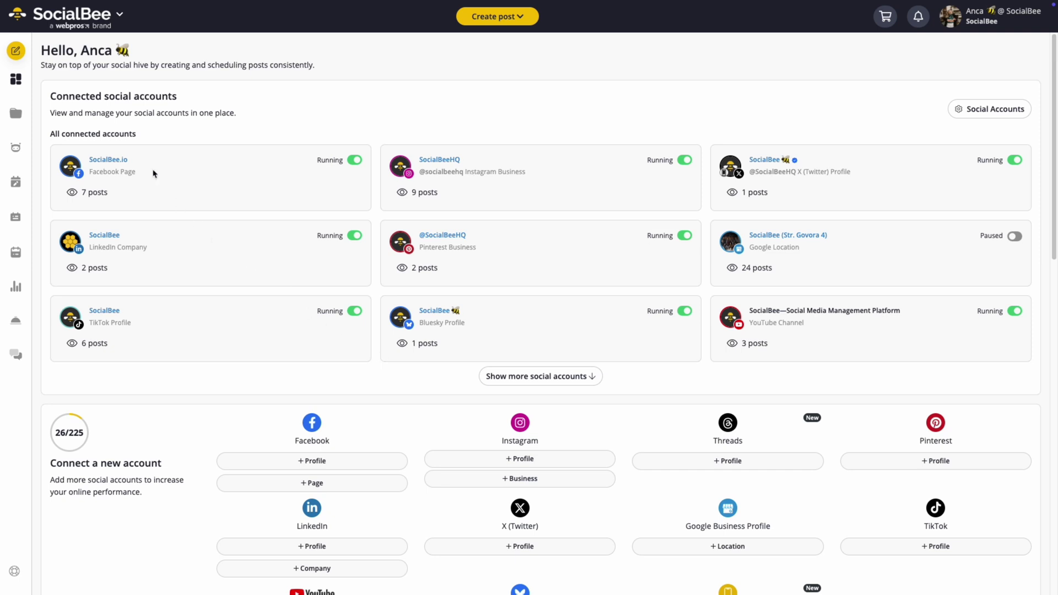
Start an Instagram Business-only post and paste the 3-step consistency plan caption, ending with a blank line
click(15, 51)
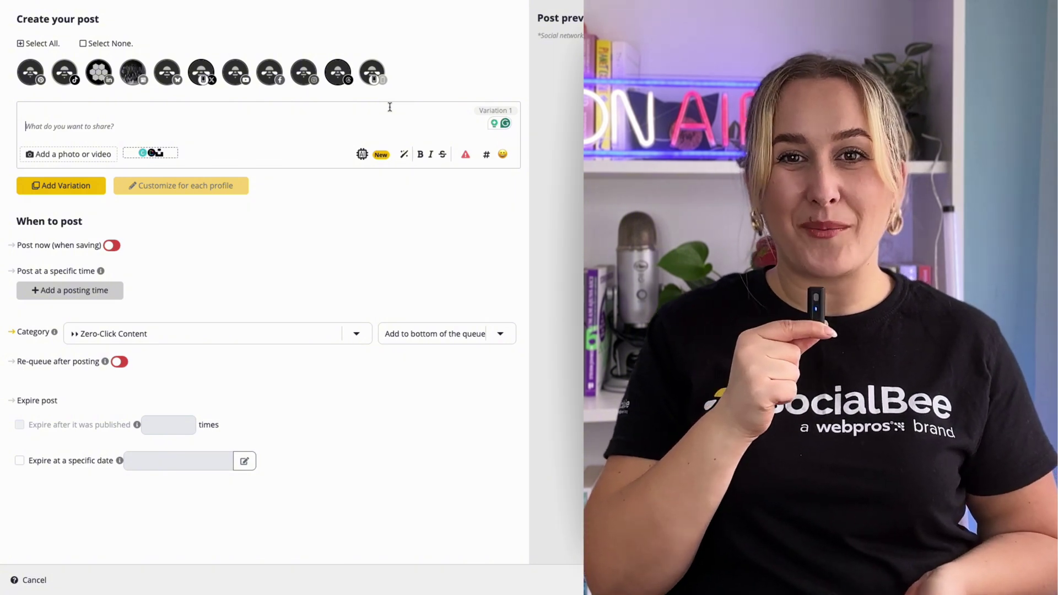
click(306, 74)
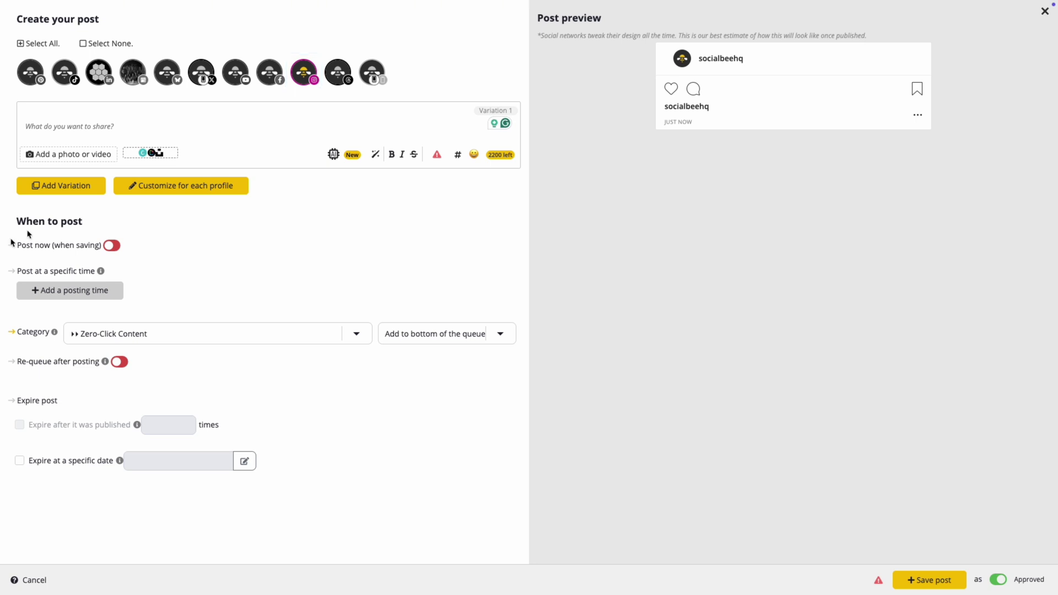
click(140, 119)
text(Struggling to be consistent? Here's a 3-step plan. Being consistent on social media sounds easy… Until life, emails, and client calls say otherwise. Here's a 3-step plan to stay consistent (without burning out): 1️⃣ Pick 2–3 content pillars 2️⃣ Post just 1x/week per pillar 3️⃣ Batch + schedule ahead That's it. No need to post daily. No need to reinvent the wheel. Just a simple system that keeps you showing up—without the chaos. 📅 Need help planning it out? SocialBee's got templates + scheduling in one place.)
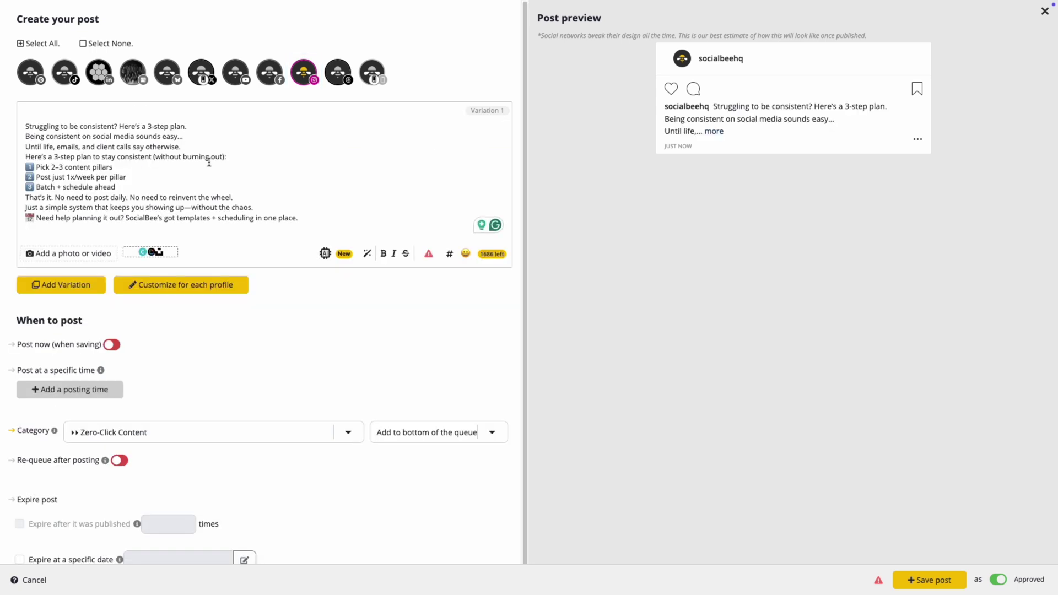
key(Return)
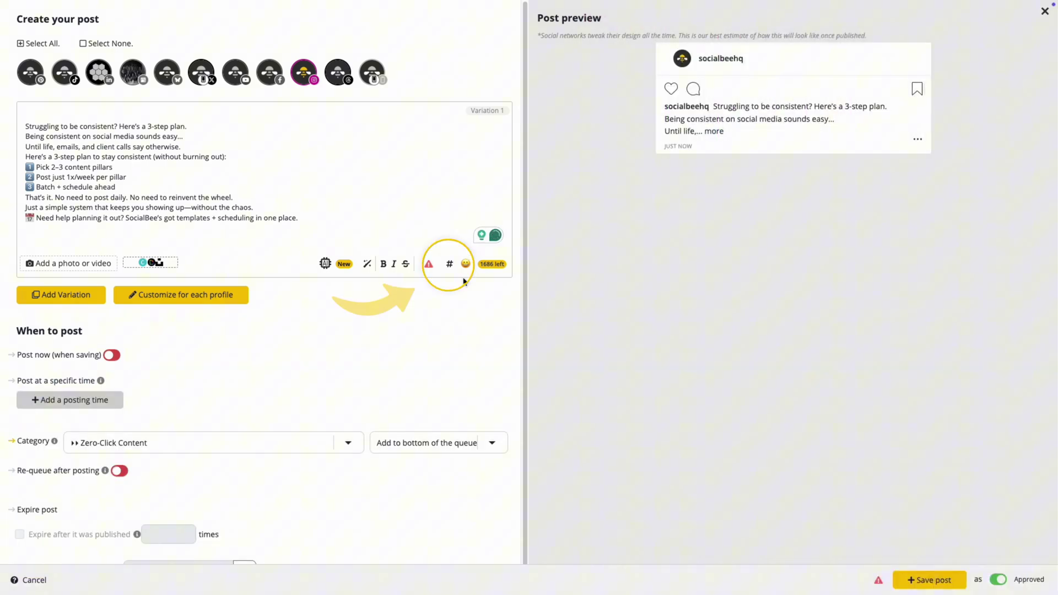
Append the saved Social Media Hashtags collection below the caption
click(449, 264)
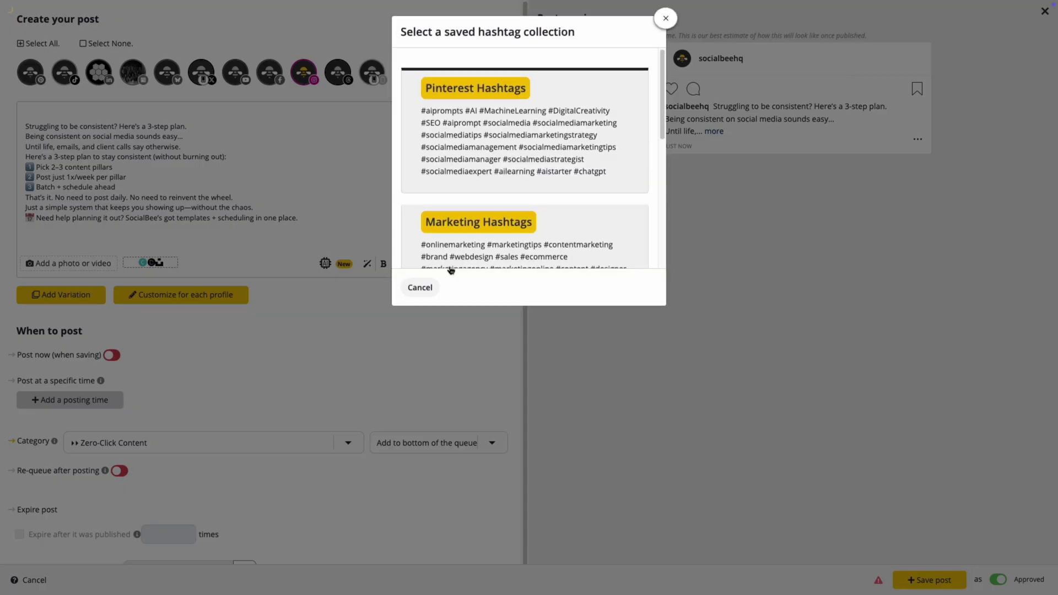
scroll(450, 265, down, 2)
scroll(452, 257, down, 2)
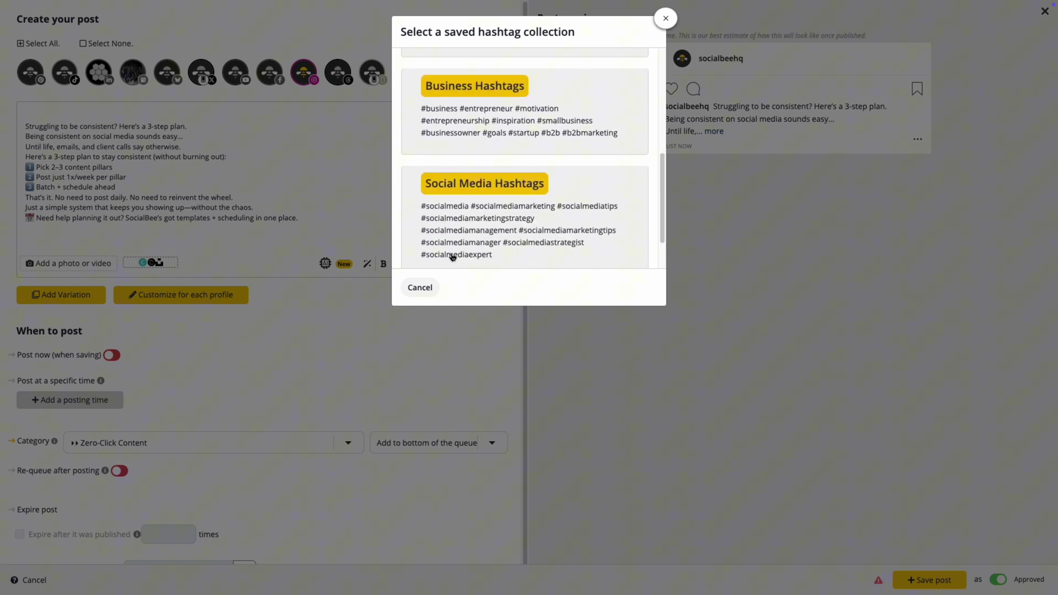
click(451, 253)
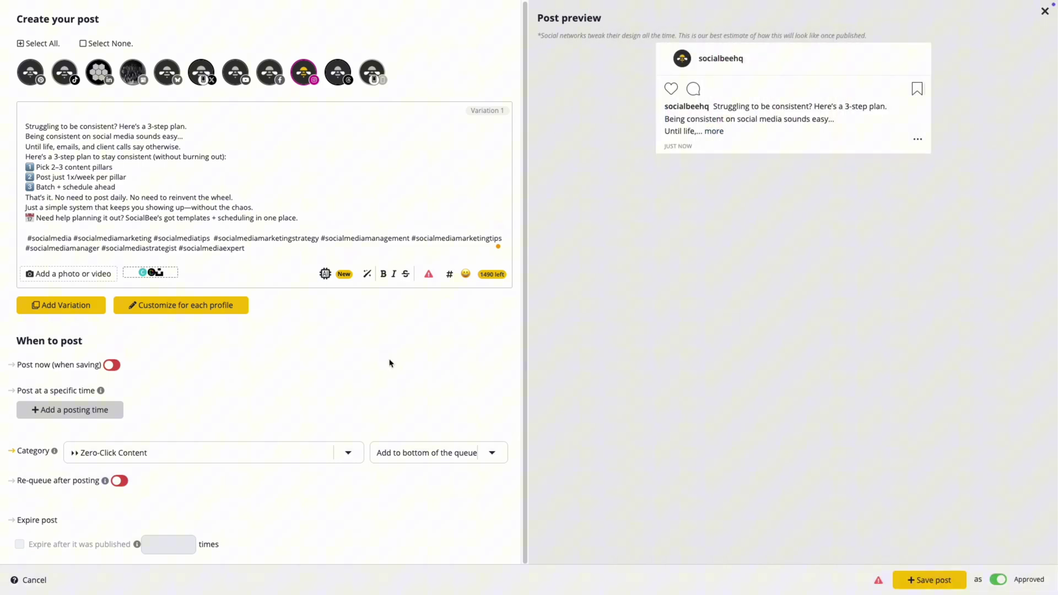
Attach sb post.png from the Downloads folder to the post
click(882, 573)
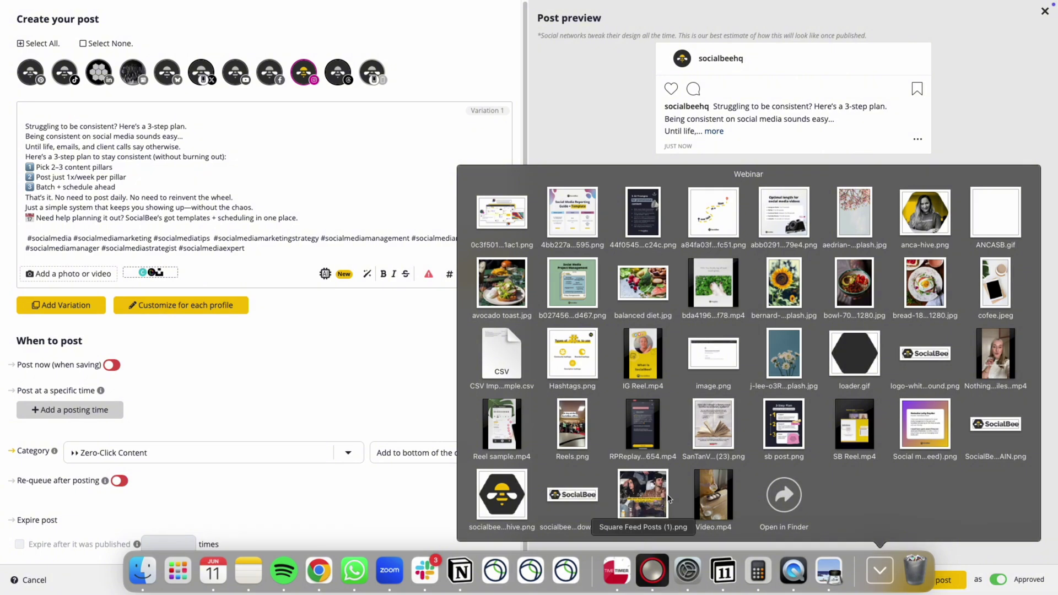
drag(777, 440, 102, 279)
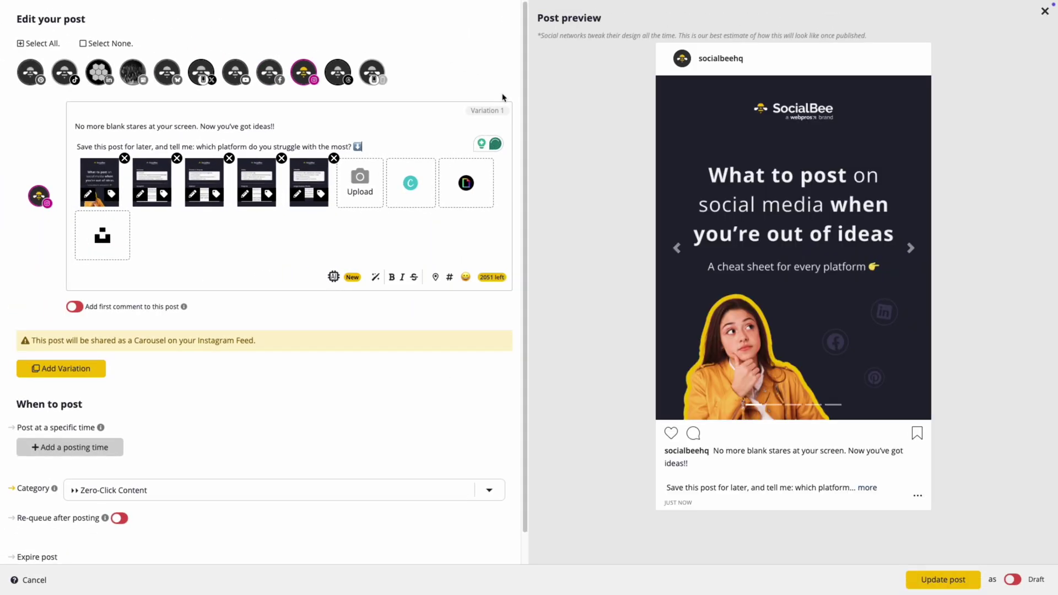
Browse the carousel preview slides through to the Threads/LinkedIn and YouTube slides
click(908, 248)
click(909, 248)
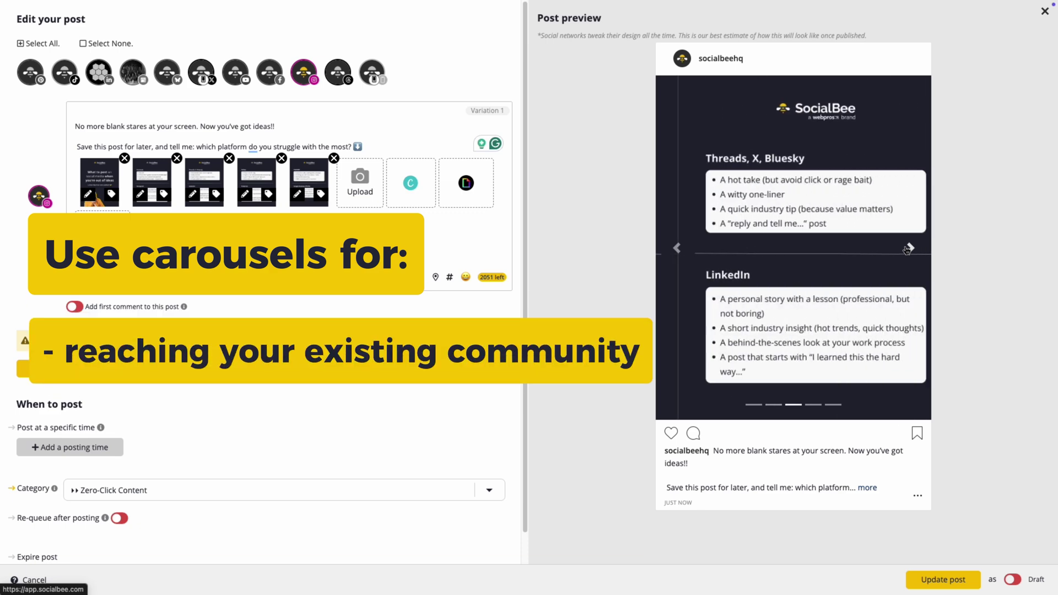
click(908, 248)
click(908, 248)
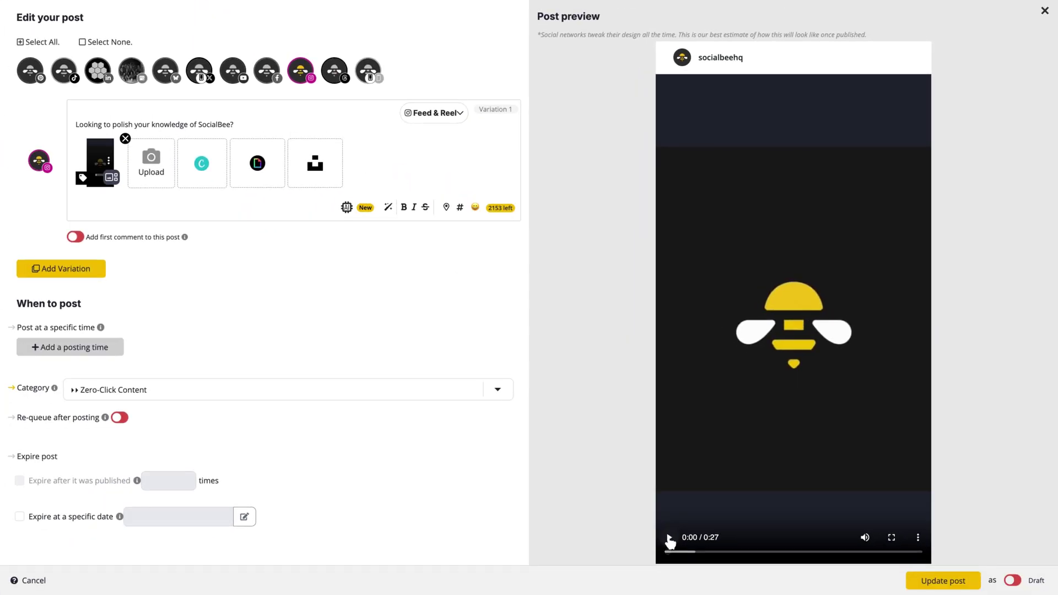
Play the 'Looking to polish your knowledge of SocialBee?' reel in the preview
click(669, 538)
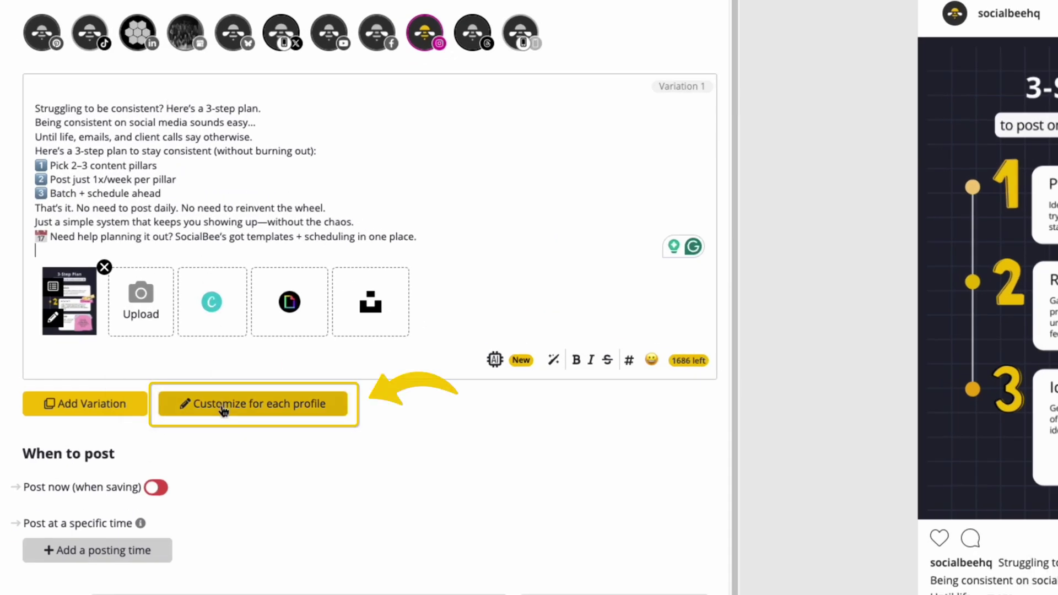
Customize the post per profile and choose a post type for the Instagram version
click(220, 406)
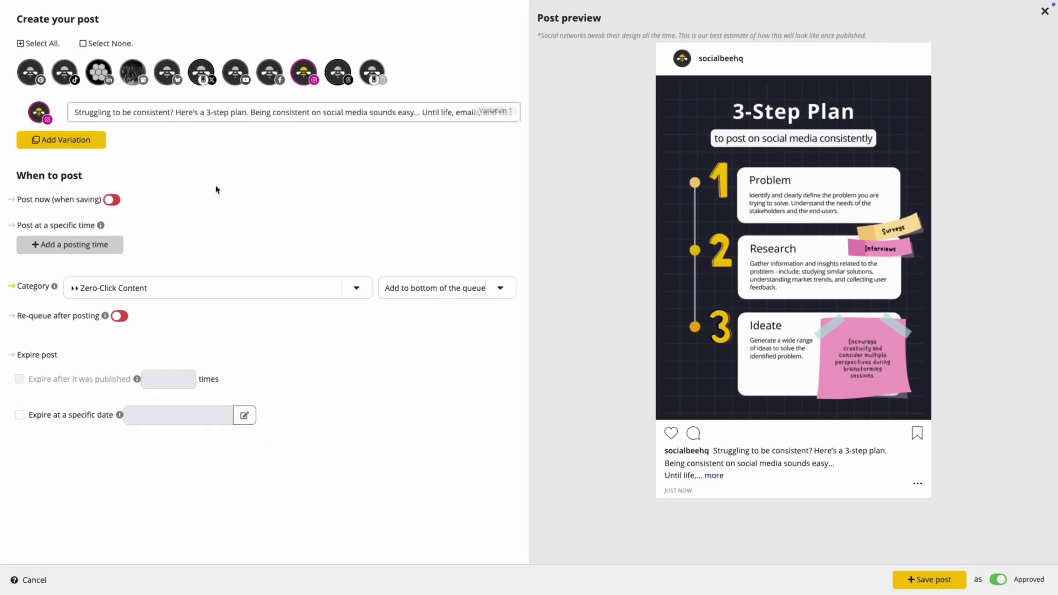
click(209, 112)
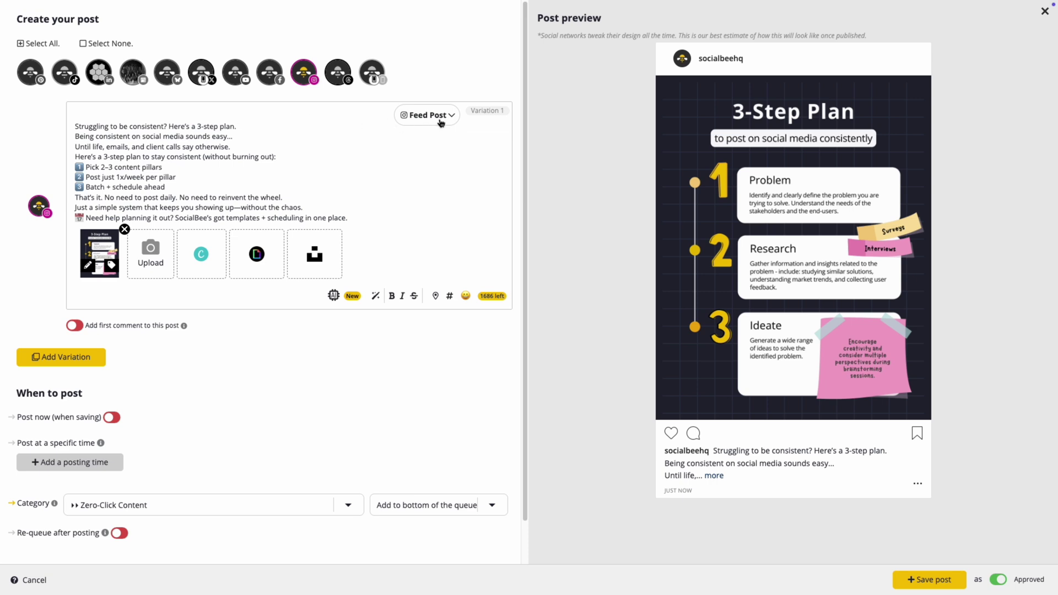
click(441, 121)
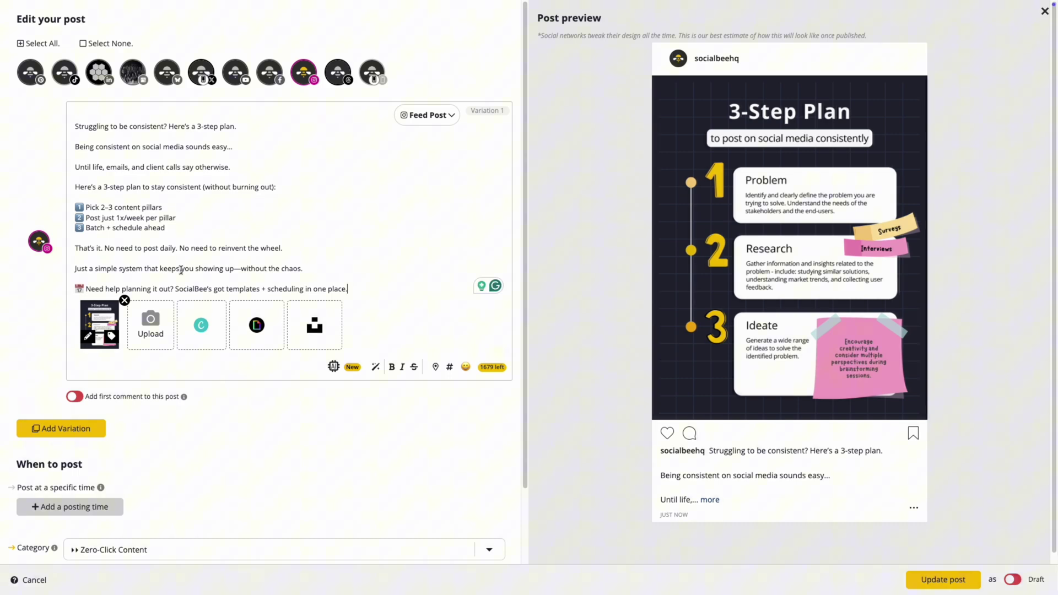
Tag a user on the photo, add socialbeehq as collaborator, and save
click(111, 338)
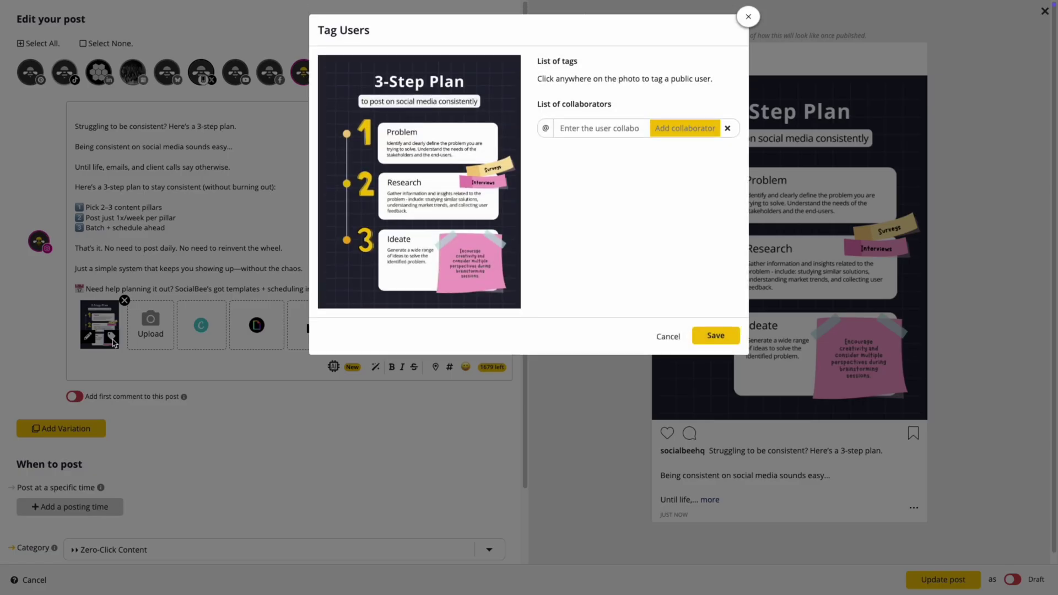
click(497, 106)
text(ancafromsb)
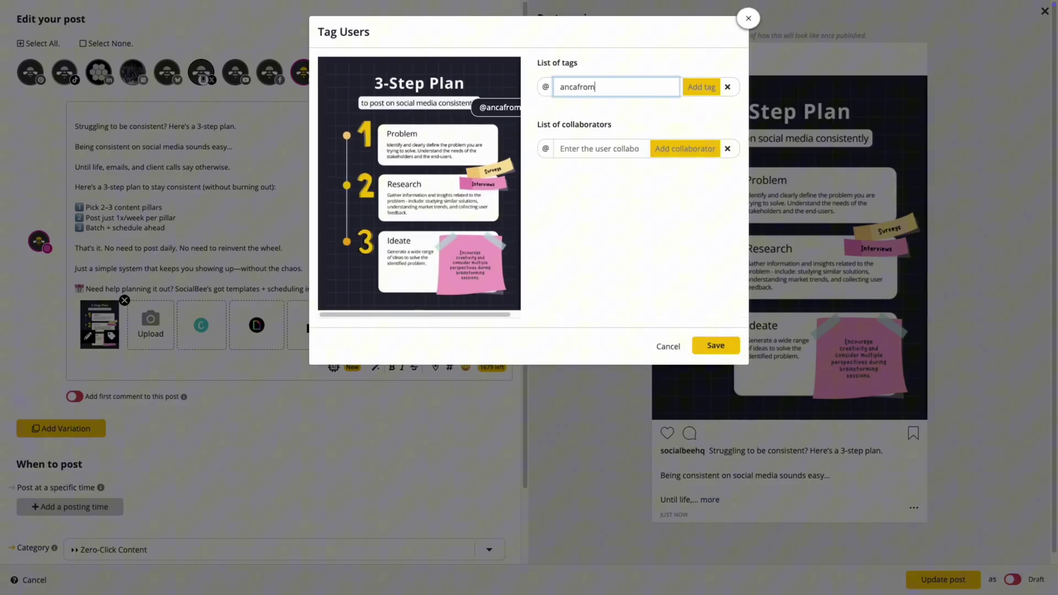
click(711, 86)
click(615, 135)
text(socialbeehq)
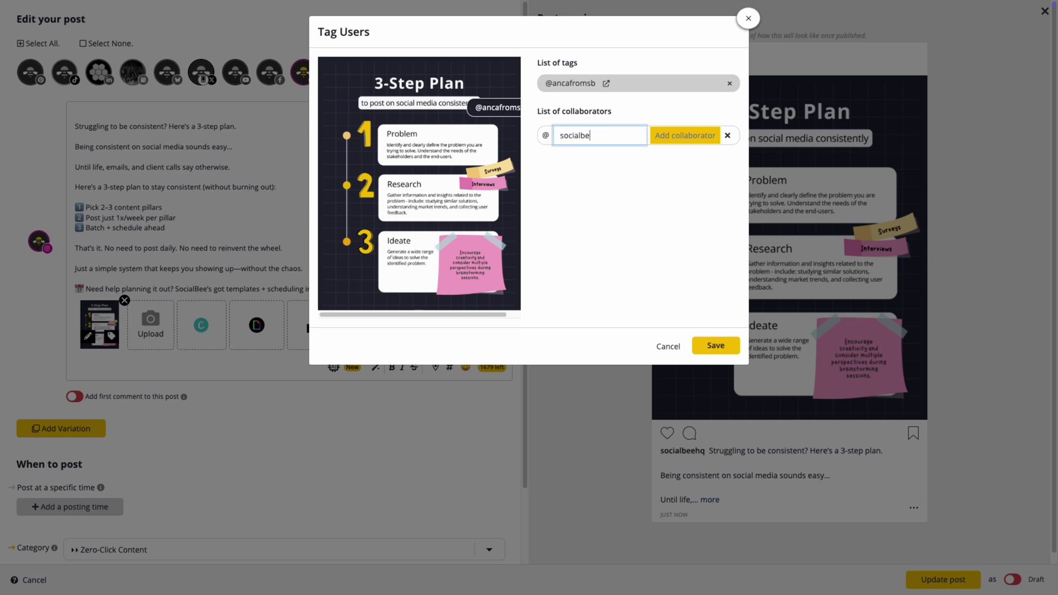
click(659, 135)
click(716, 345)
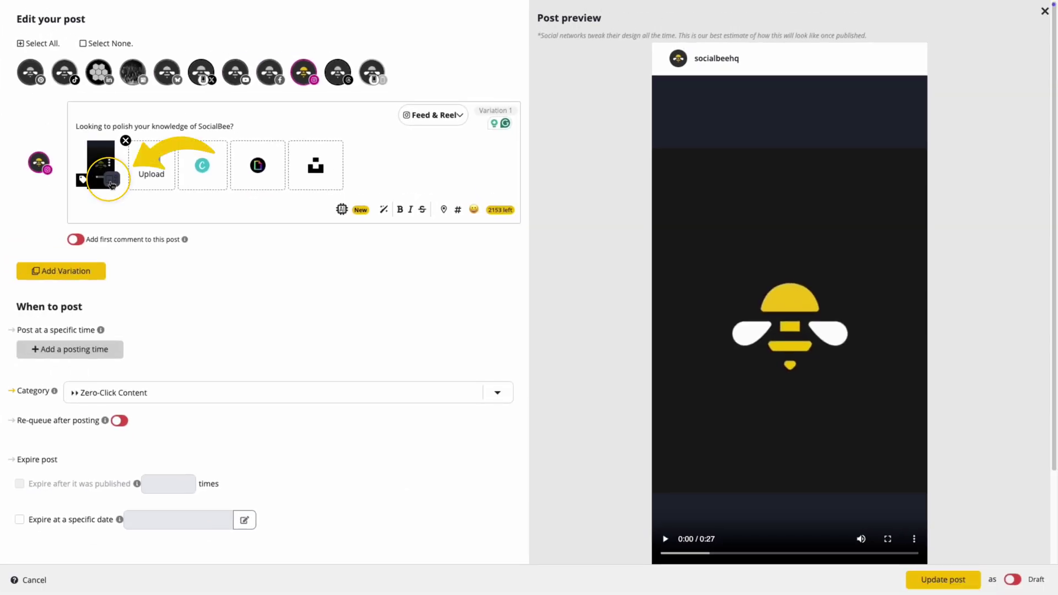
Set the reel's custom thumbnail to the frame at 0:20
click(111, 180)
click(420, 461)
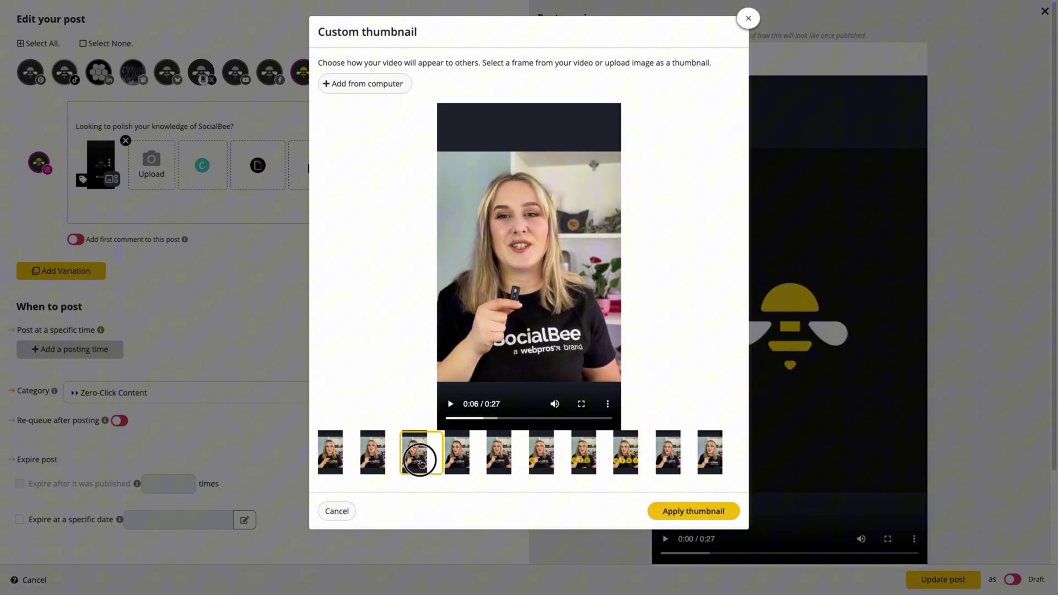
click(607, 461)
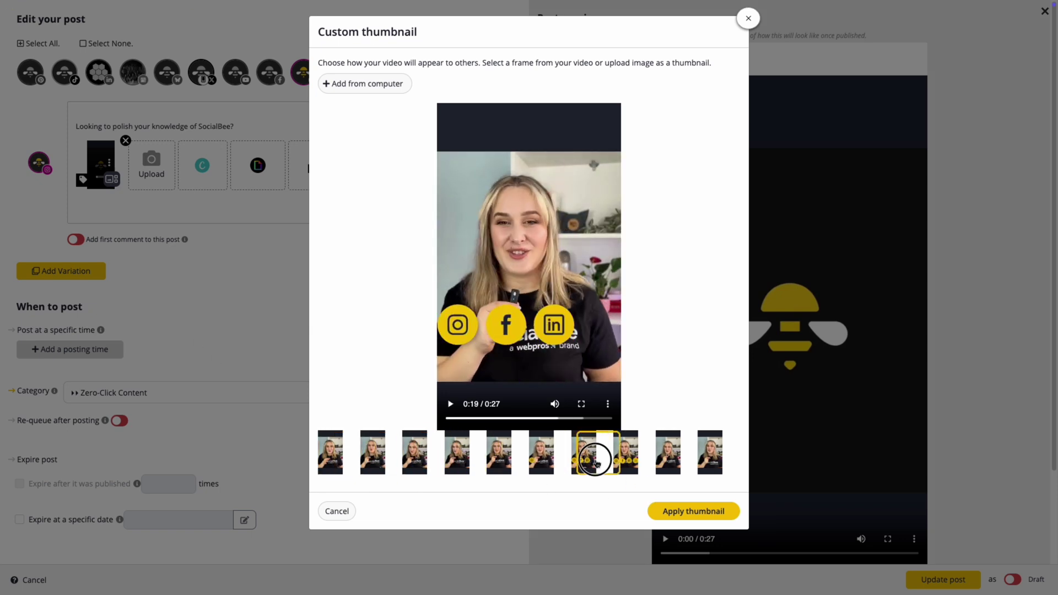
click(650, 510)
Set the post location to London, United Kingdom
click(436, 209)
text(lon)
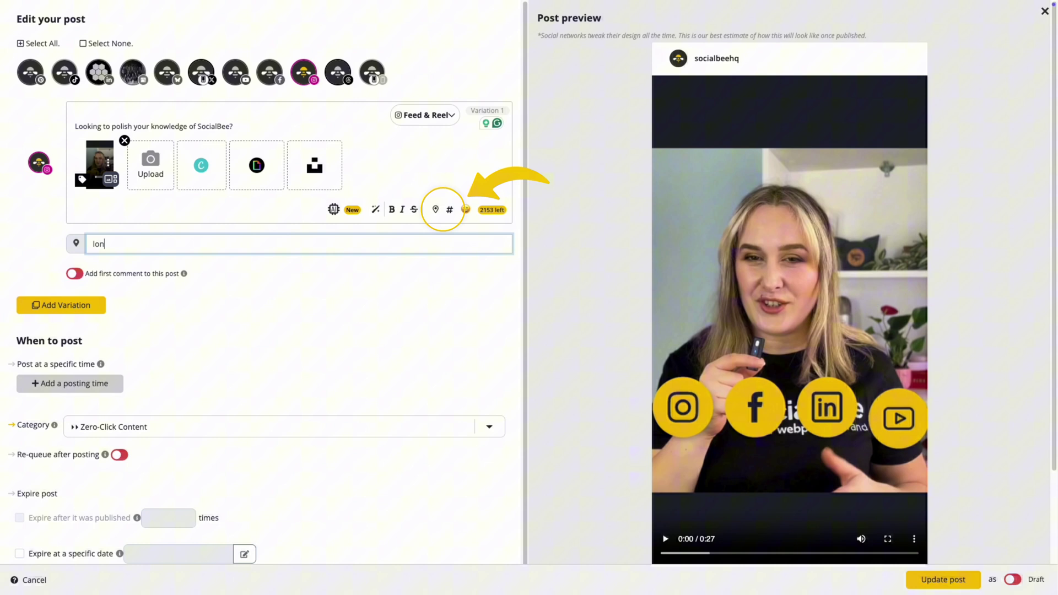
text(don)
click(166, 287)
Add the first comment 'What's your favorite feature in SocialBee?' with emojis
click(74, 273)
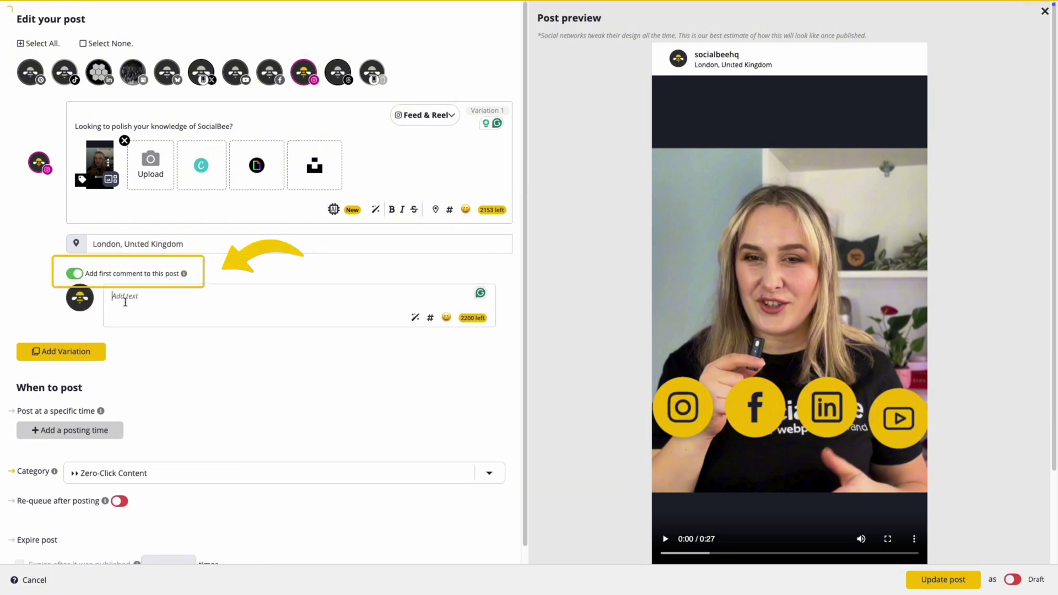
text(What's your favorite feature in SocialB)
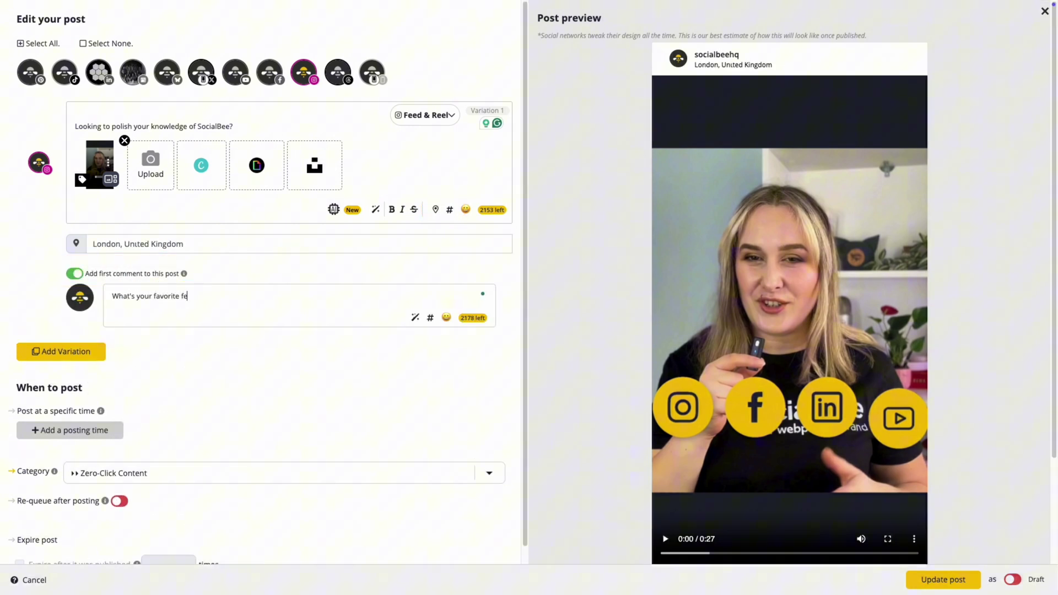
text(ee?)
key(ctrl+super+space)
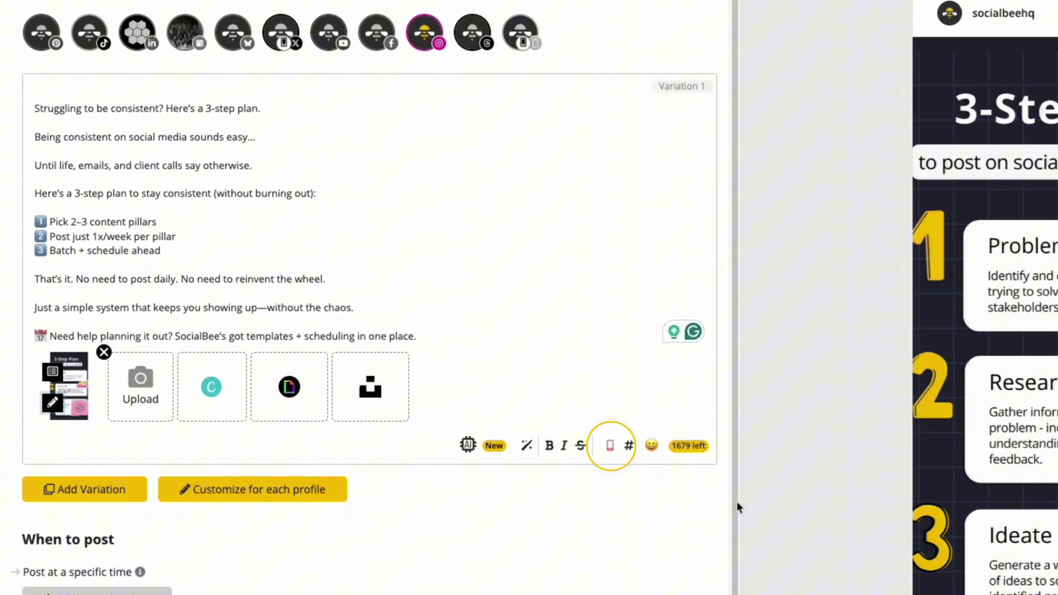
Check the mobile reminder icon's information in the post editor
mouse_move(613, 456)
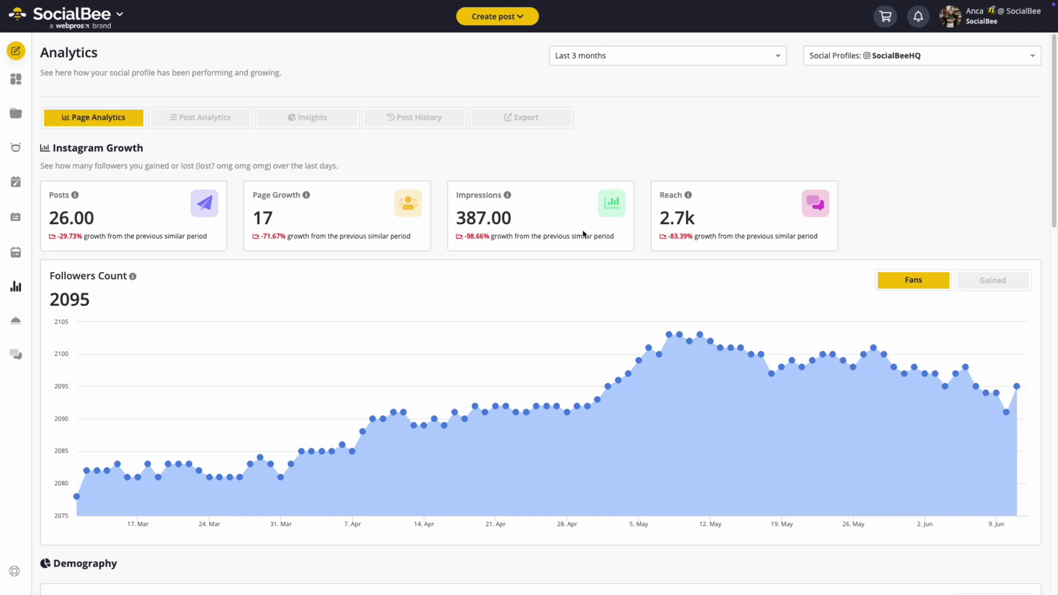
Scroll through the Analytics overview page
mouse_move(551, 334)
scroll(548, 343, down, 15)
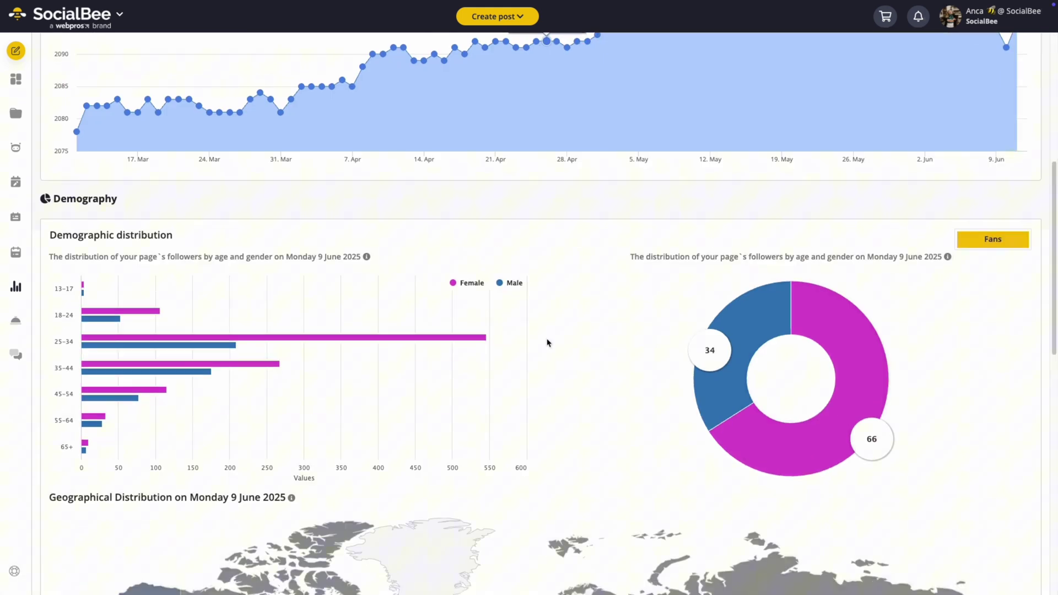
scroll(548, 343, up, 8)
scroll(547, 343, up, 7)
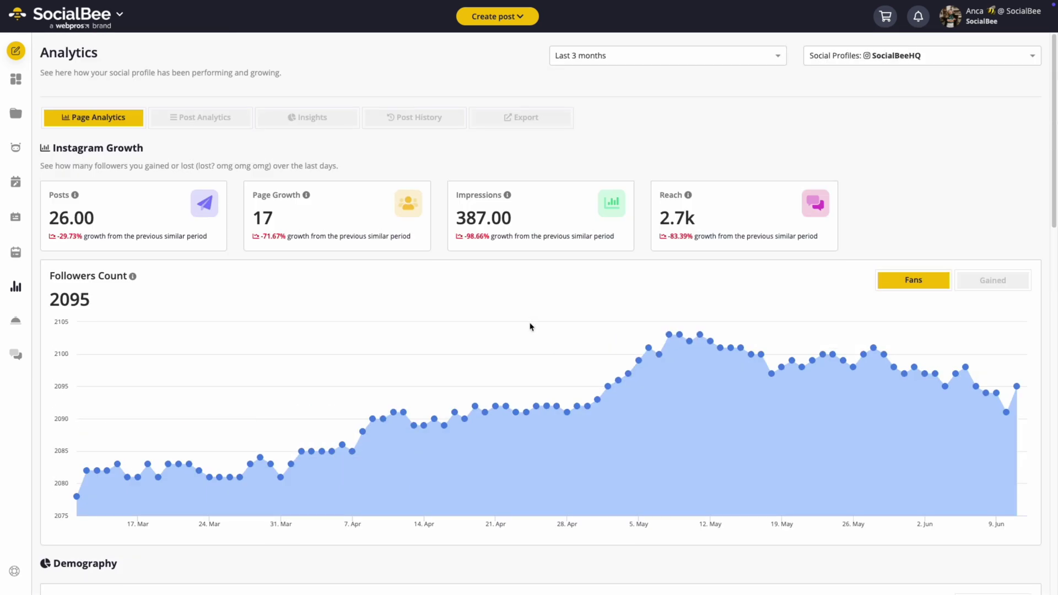
Review past Instagram posts' likes, impressions and engagement rates under Post Analytics > Insights > Post History, then go to Engage
click(231, 121)
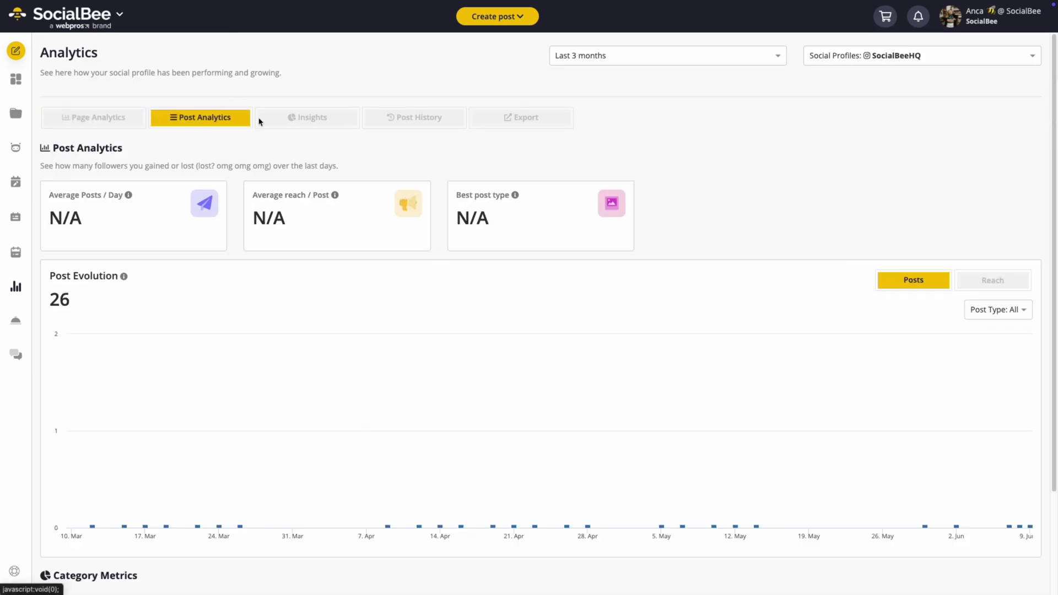
click(302, 119)
click(412, 117)
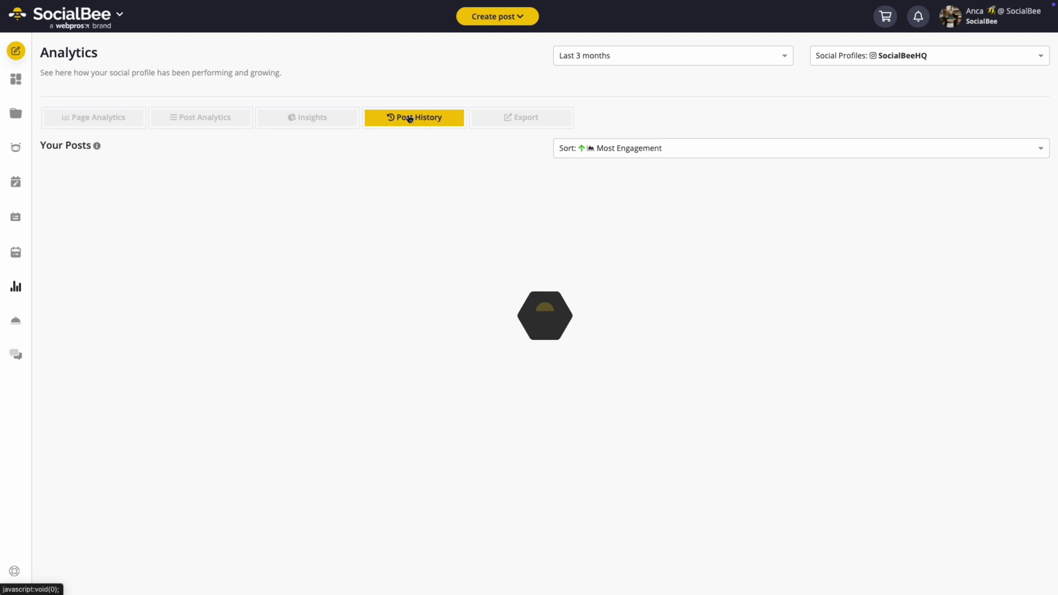
scroll(553, 331, down, 8)
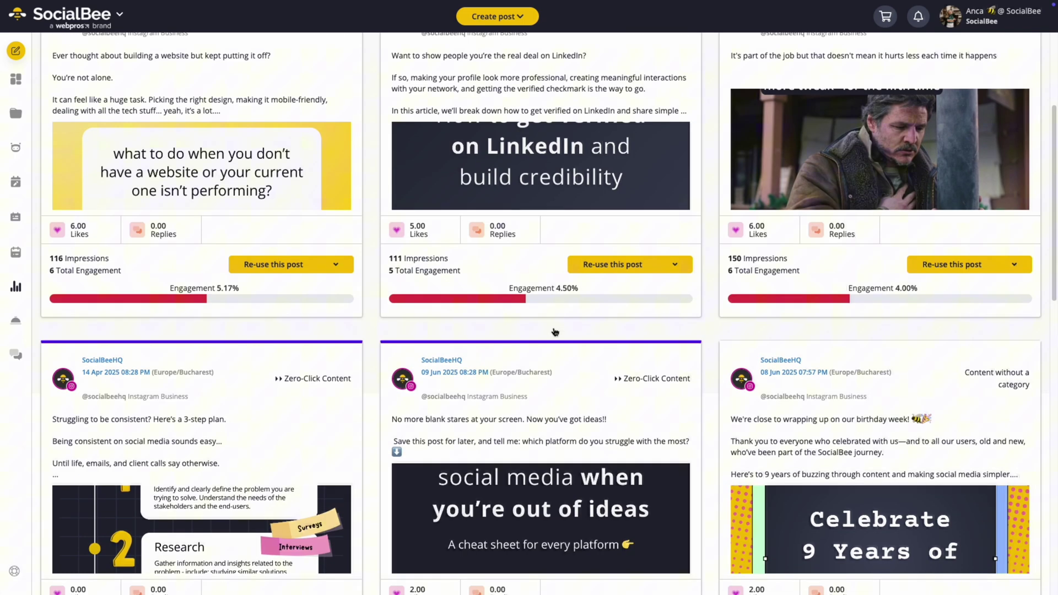
scroll(554, 331, down, 4)
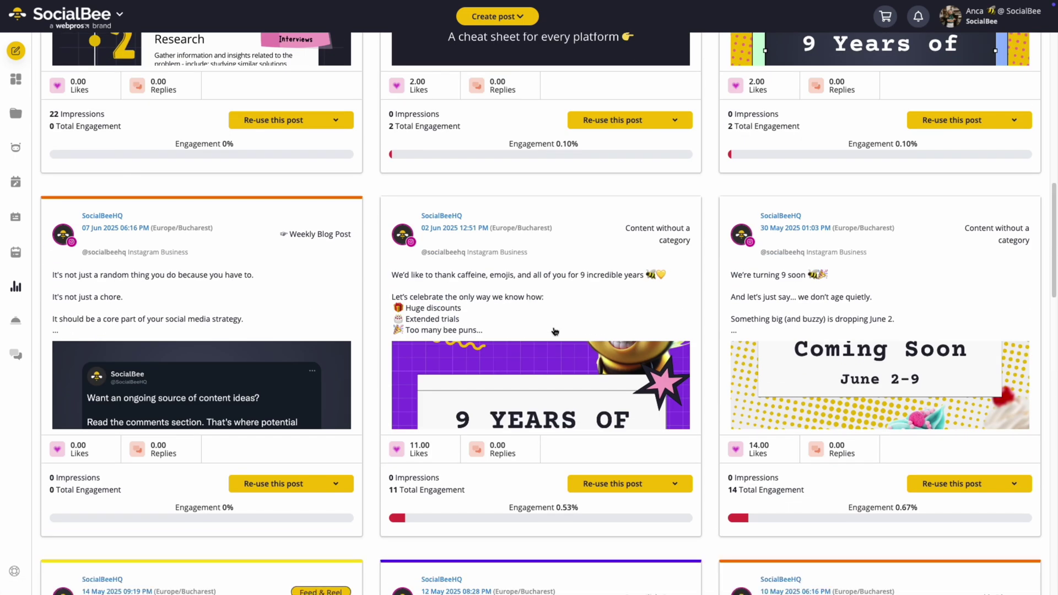
click(17, 354)
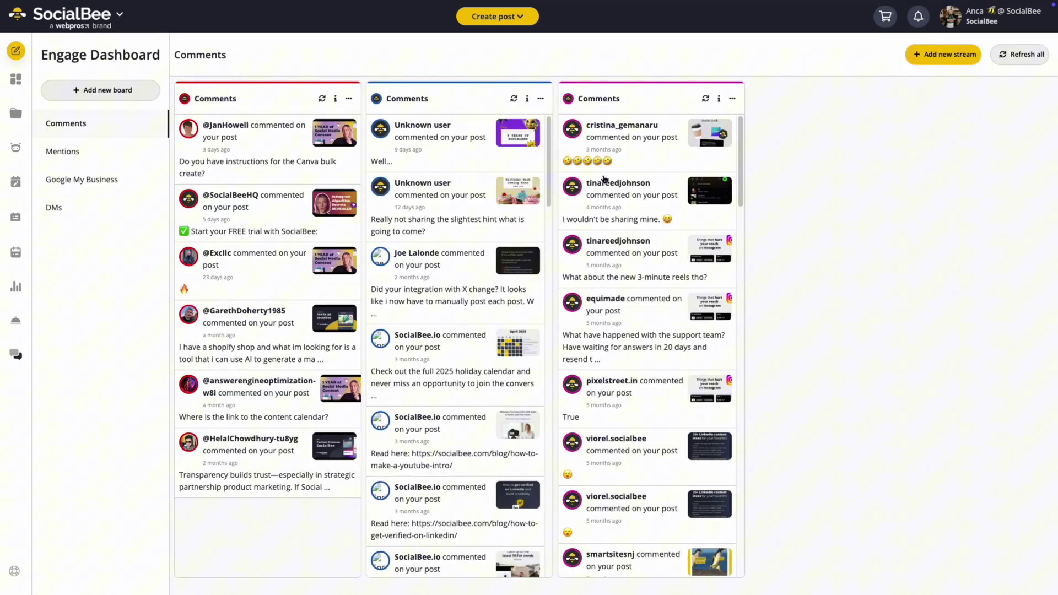
Open the "I wouldn't be sharing mine." comment thread, expand its single reply, and place the cursor in the reply box
click(678, 218)
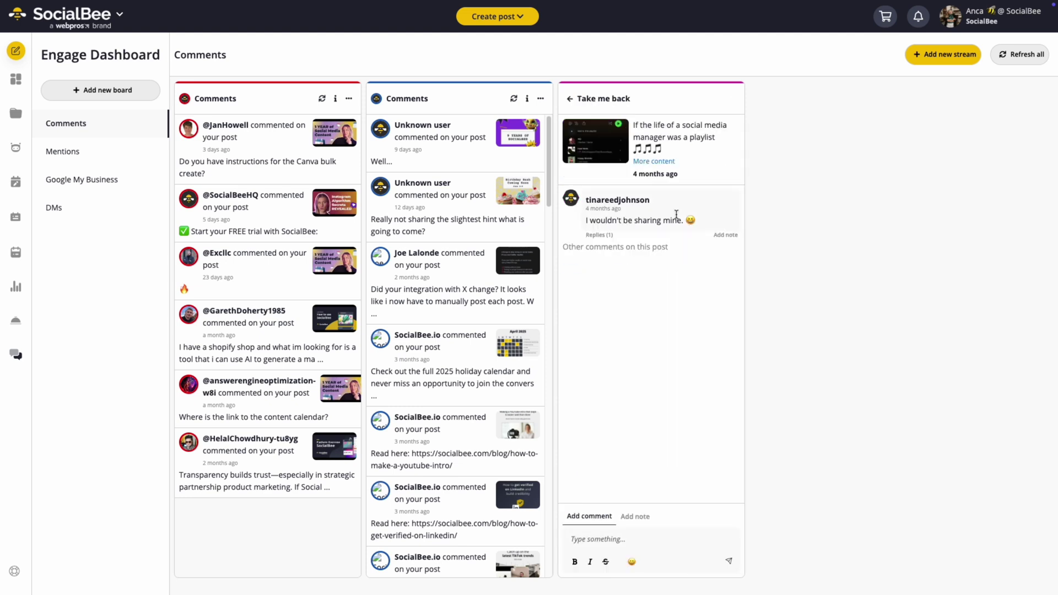
click(590, 236)
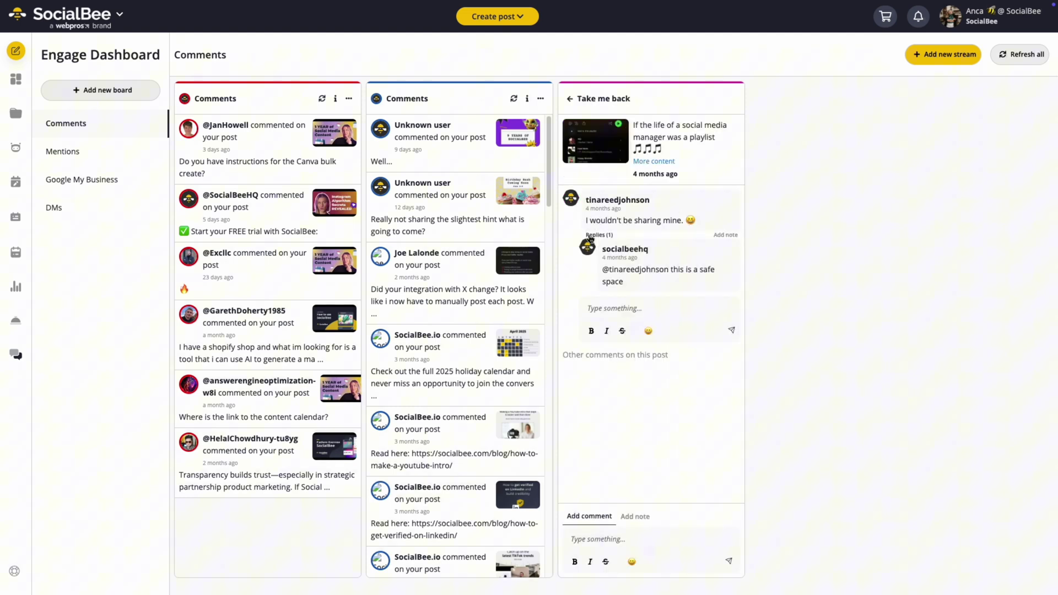
click(618, 307)
click(617, 307)
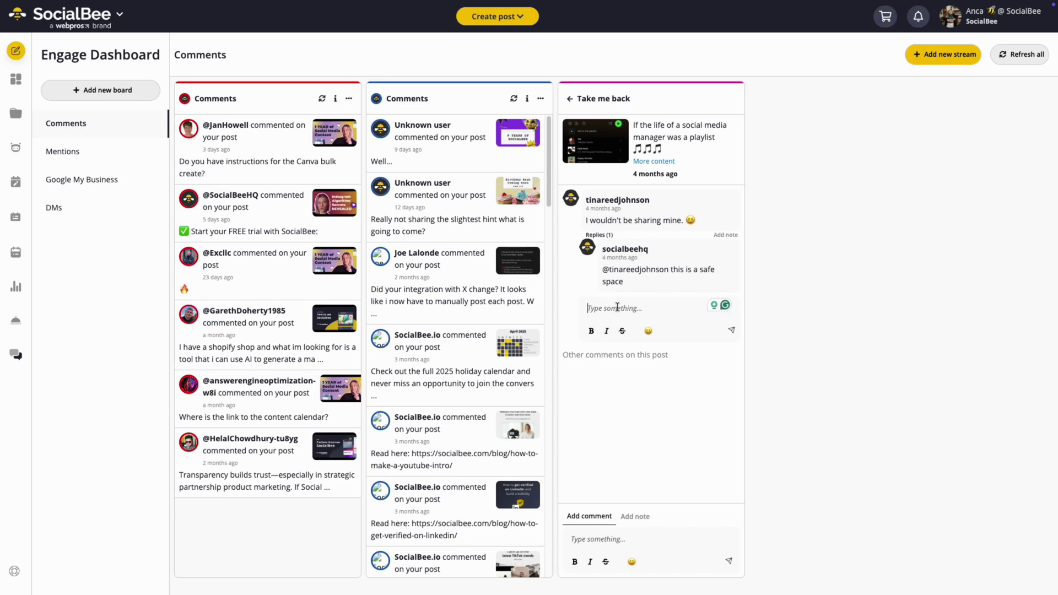